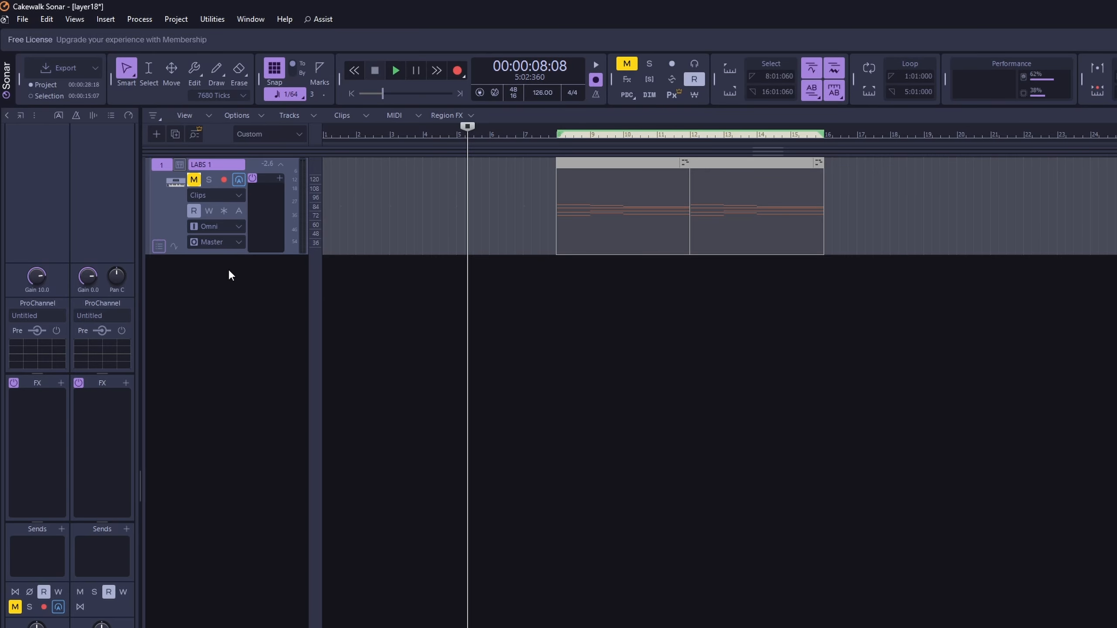
Add an instrument track that uses the LABS VST3 instrument, and browse its sound packs
click(156, 135)
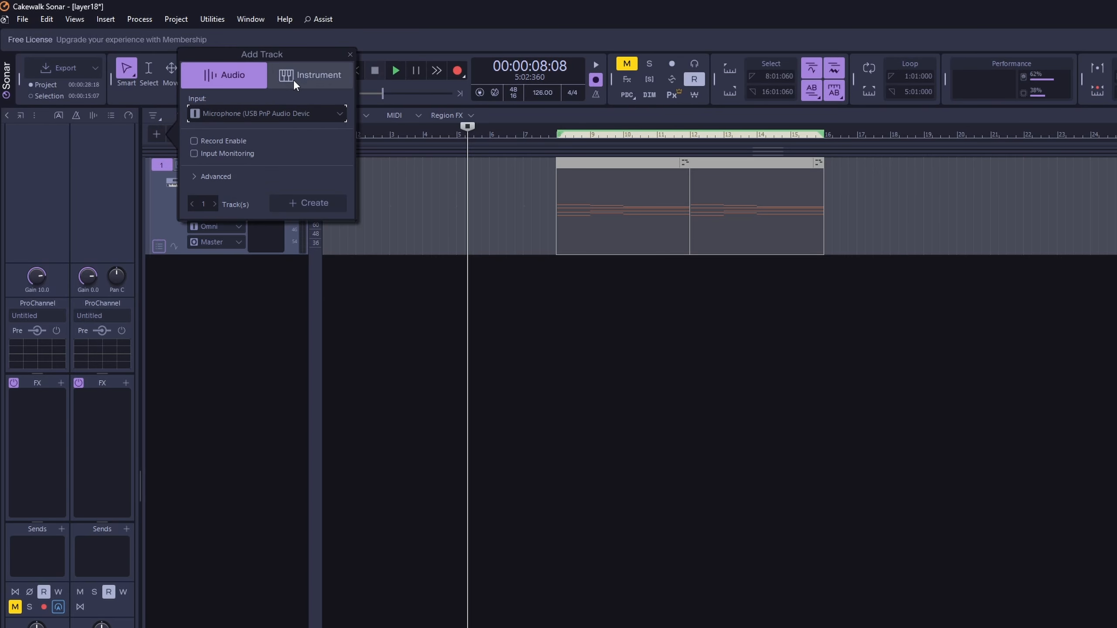
click(307, 75)
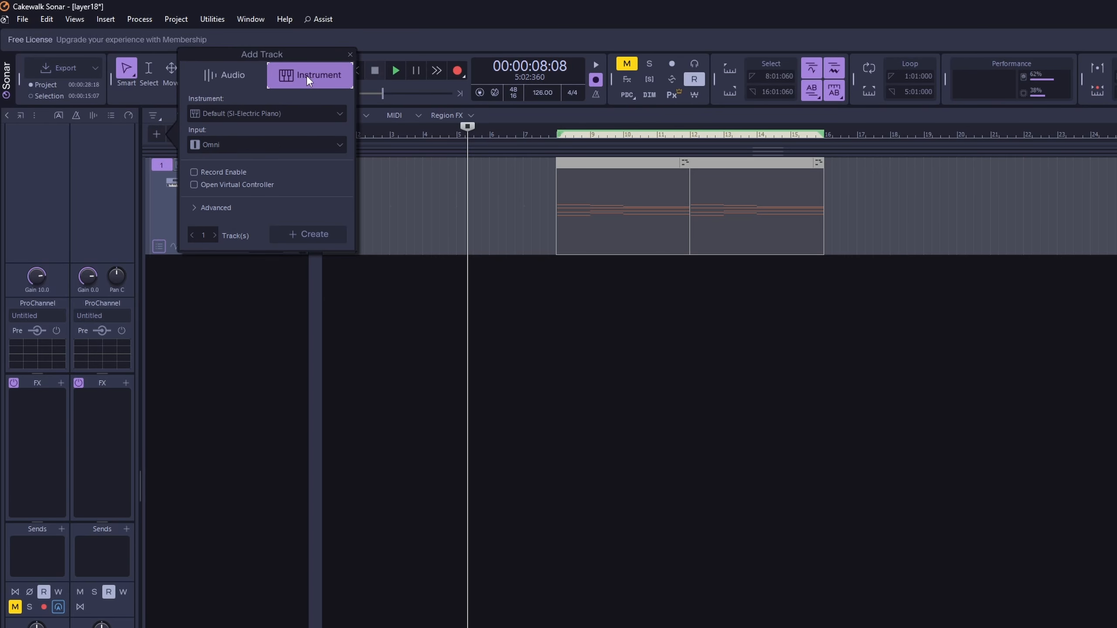
click(335, 119)
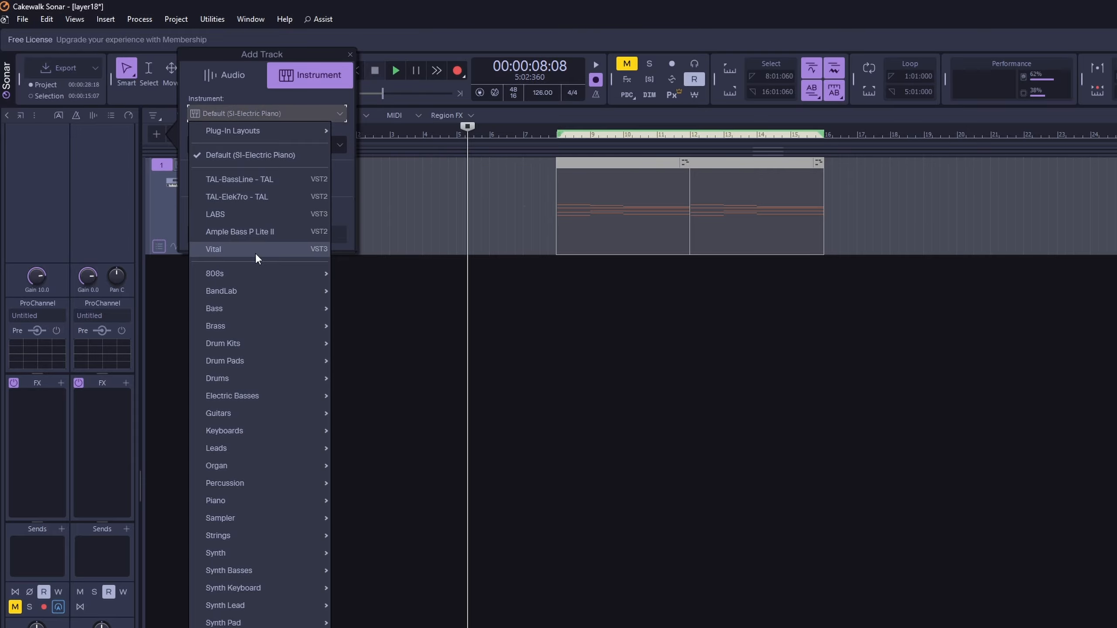
click(252, 215)
click(318, 229)
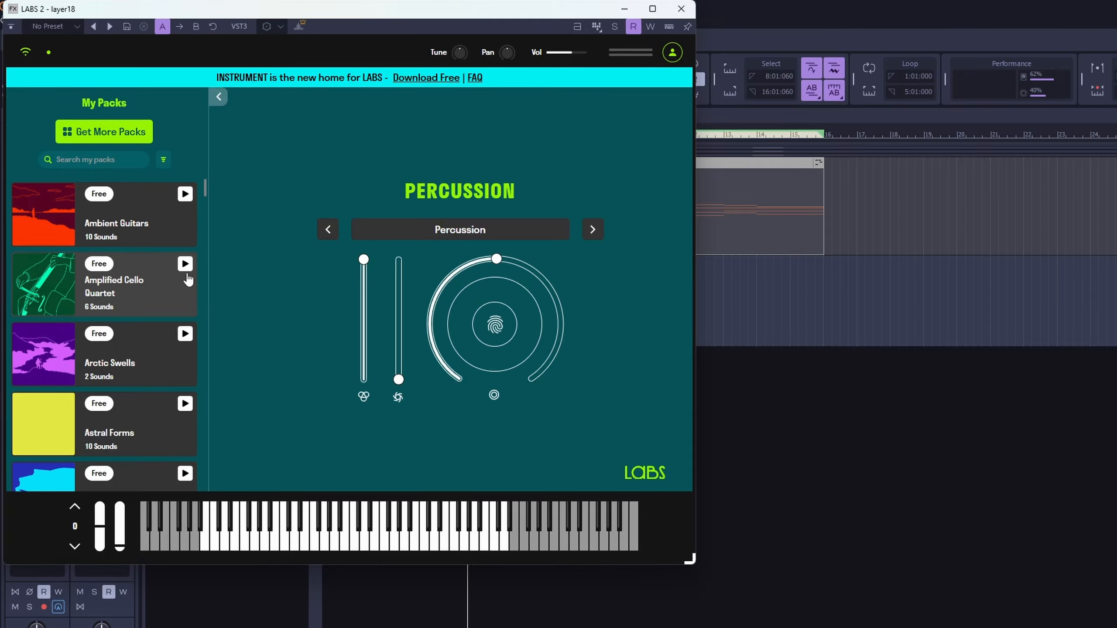
scroll(119, 321, down, 10)
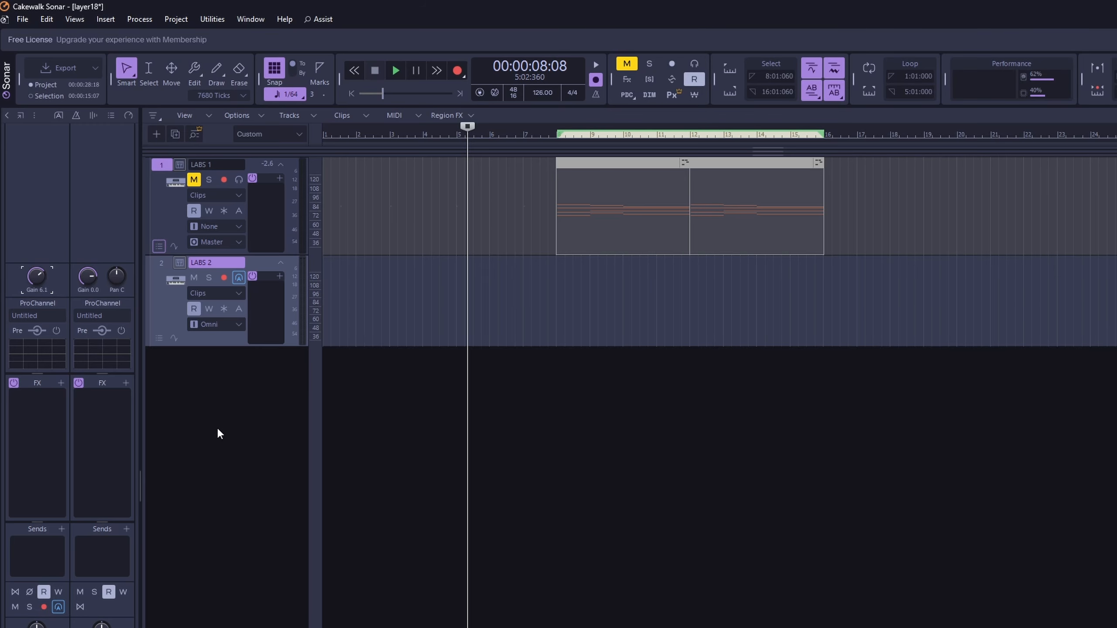
Insert a MIDI track and move the two clips from the LABS 1 track onto it at the same time position
right_click(212, 377)
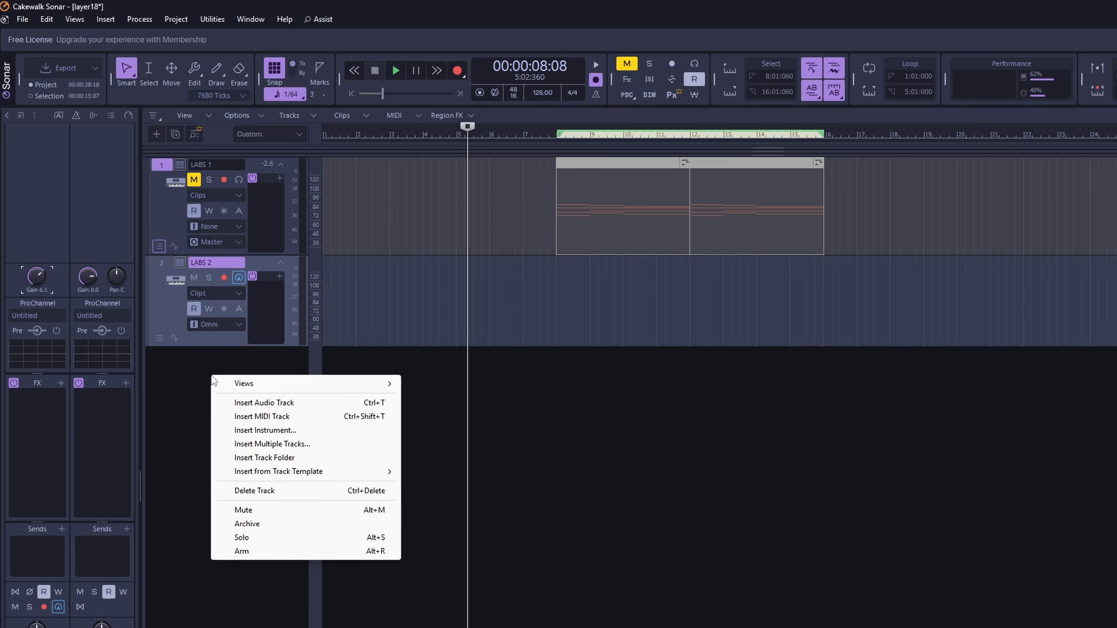
click(274, 417)
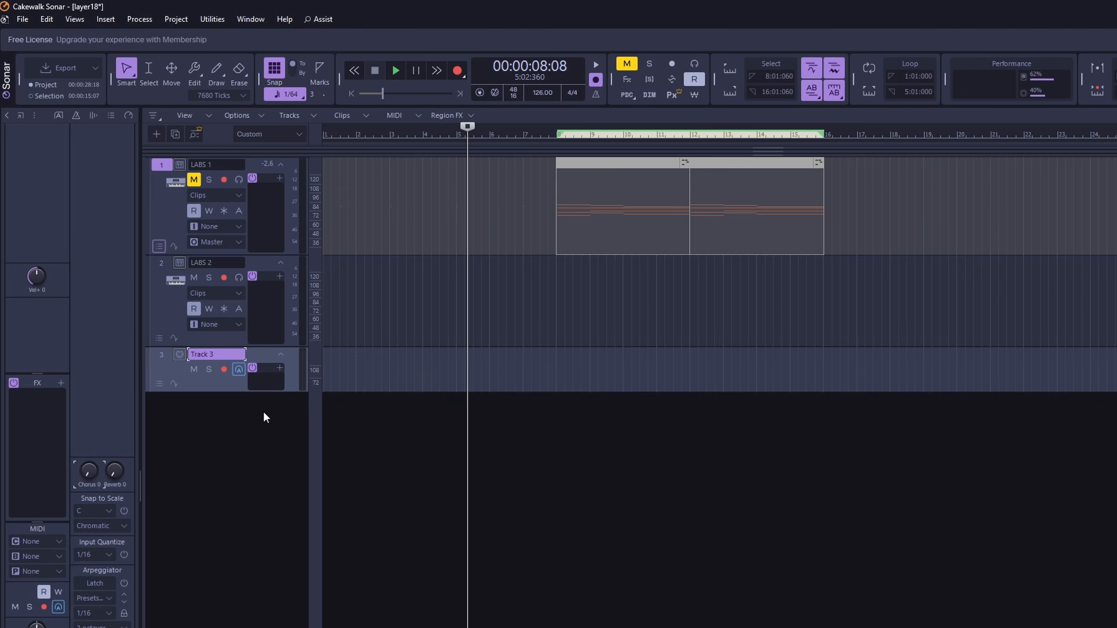
click(593, 184)
drag(589, 167, 586, 409)
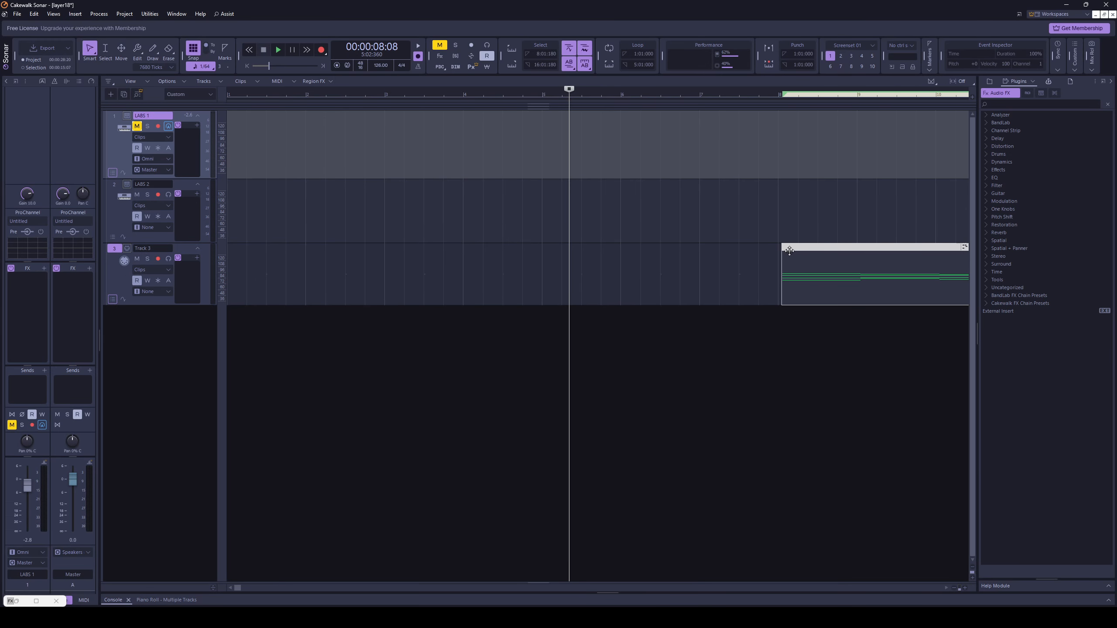
drag(789, 251, 787, 250)
scroll(768, 251, down, 4)
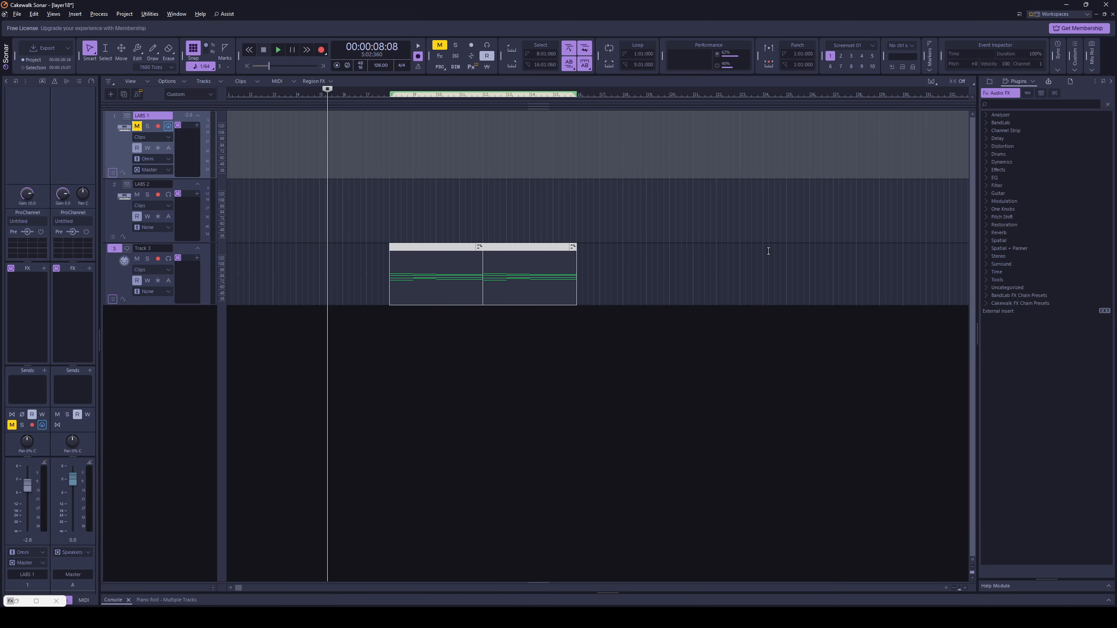
scroll(768, 251, right, 3)
Rename the new MIDI track as Midi and the LABS 2 track as Piano, and make the Midi track taller to show its output
double_click(157, 248)
text(Midi)
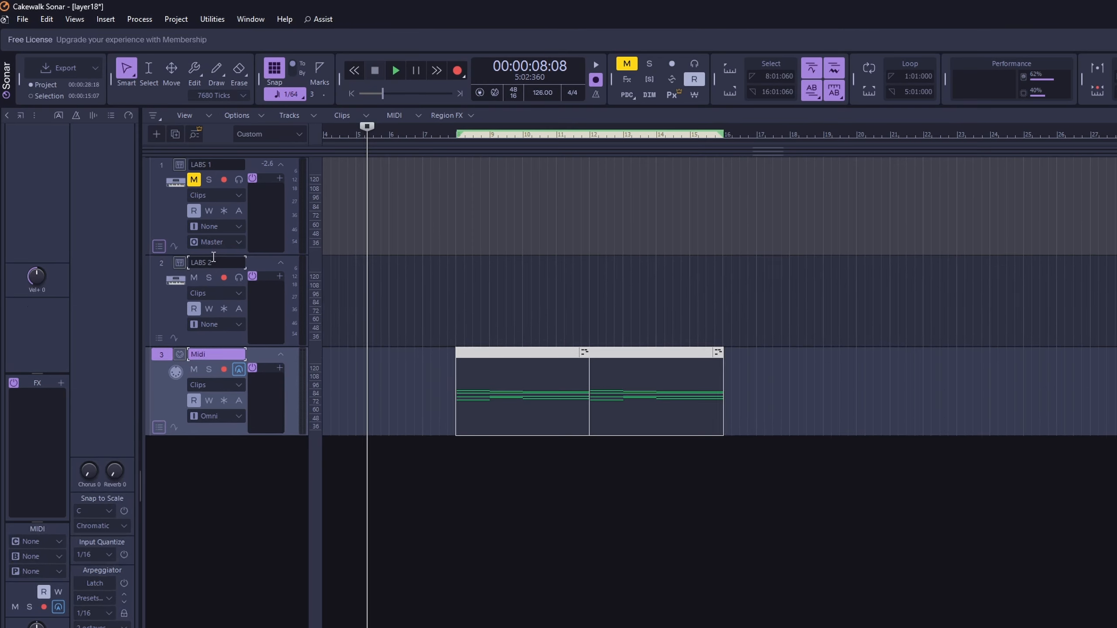
double_click(150, 180)
text(Piano)
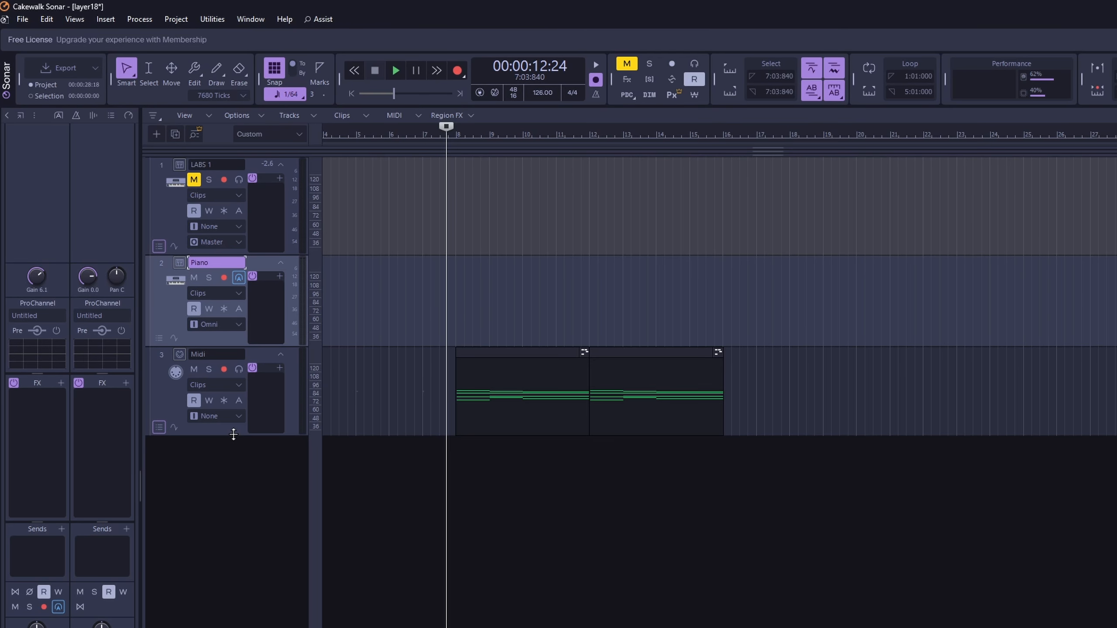
drag(232, 435, 230, 452)
click(232, 451)
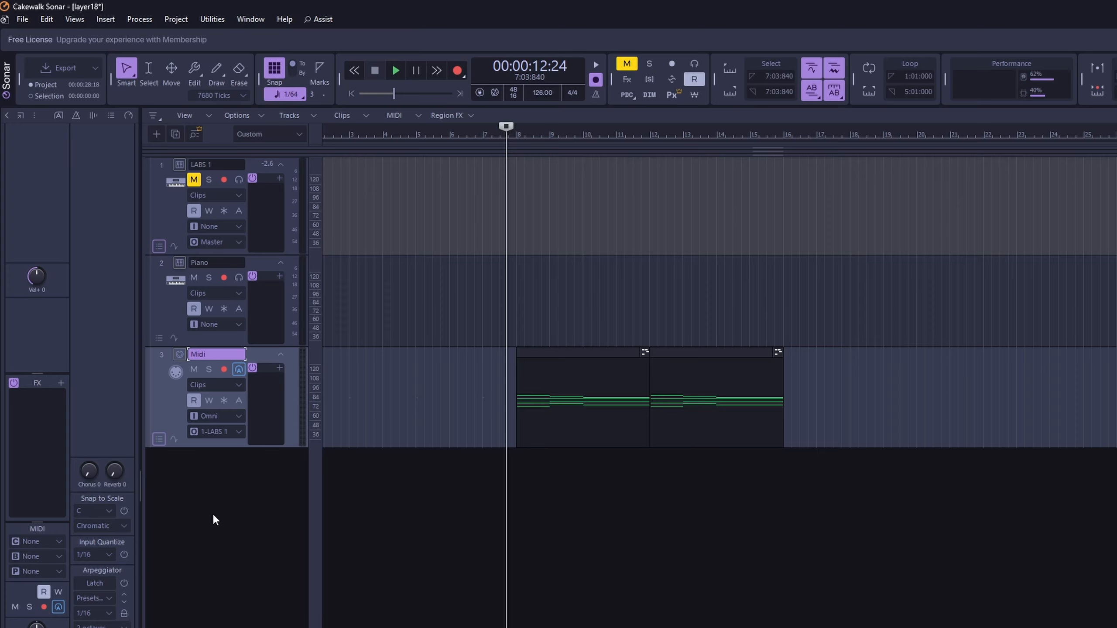
Add an audio track with the USB microphone as input and make it tall enough to show all its controls
click(153, 135)
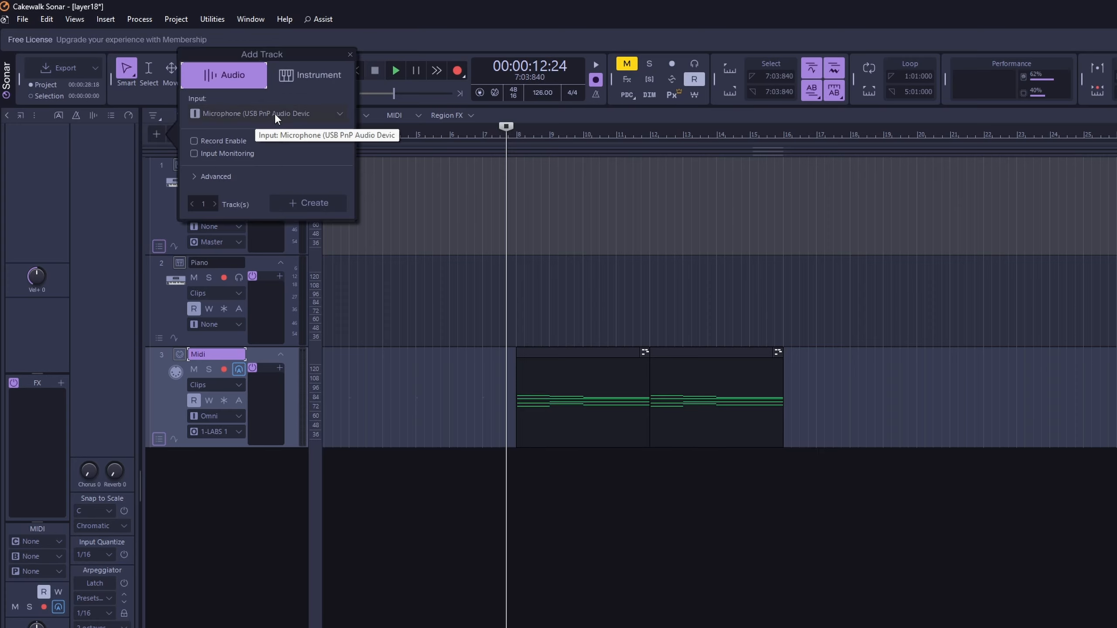
click(310, 204)
drag(237, 492, 250, 546)
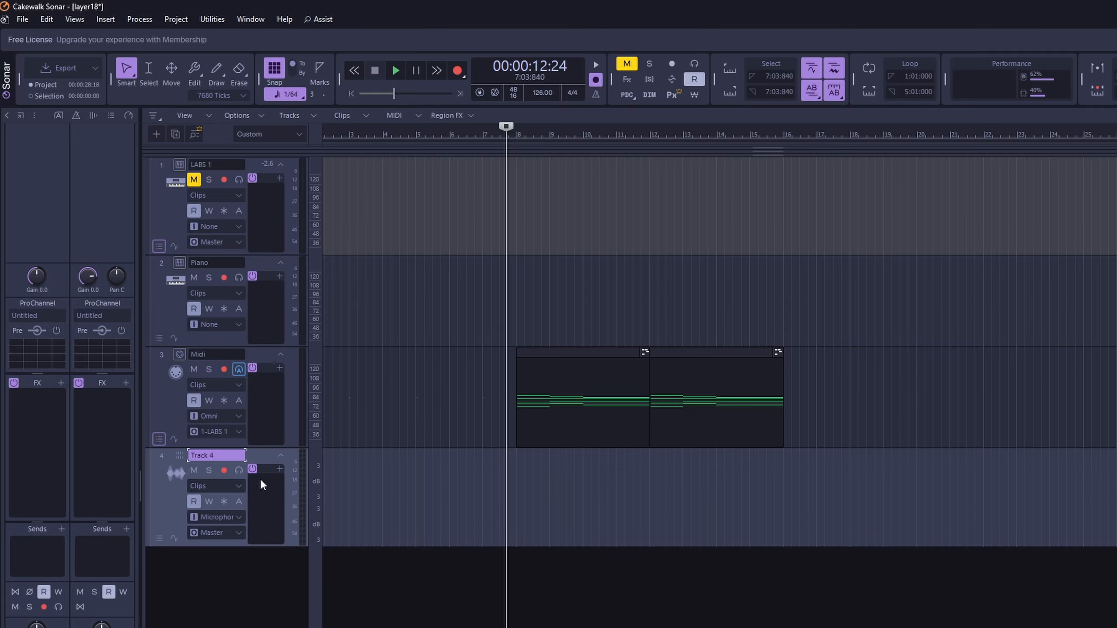
Arm Track 4, record a short voice take from just before bar 8 to about bar 12, and disarm the track
click(222, 472)
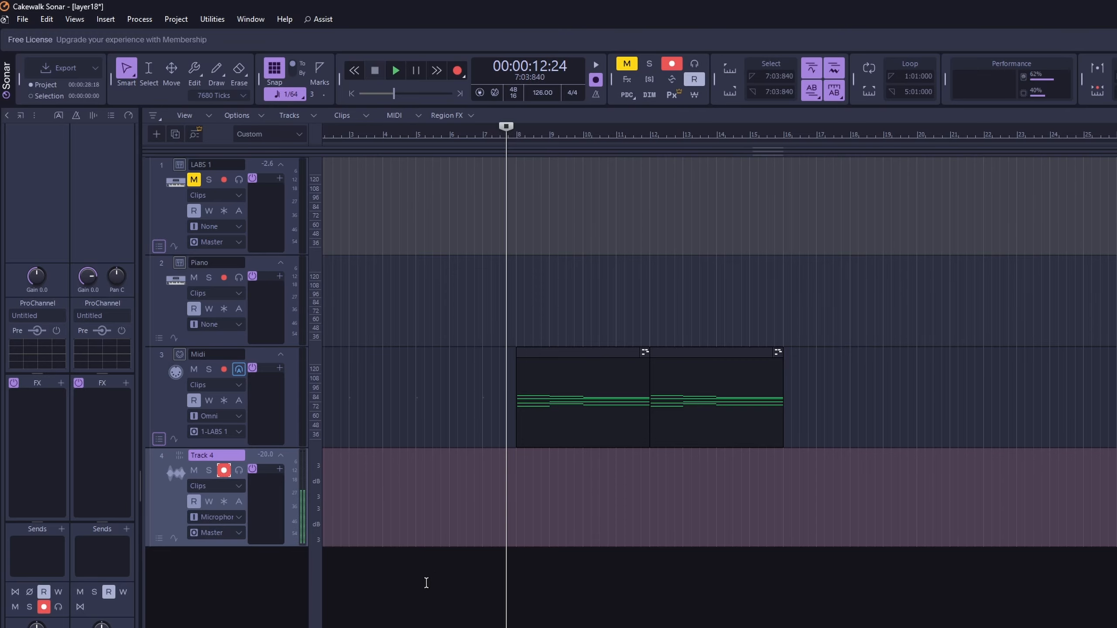
scroll(573, 489, up, 2)
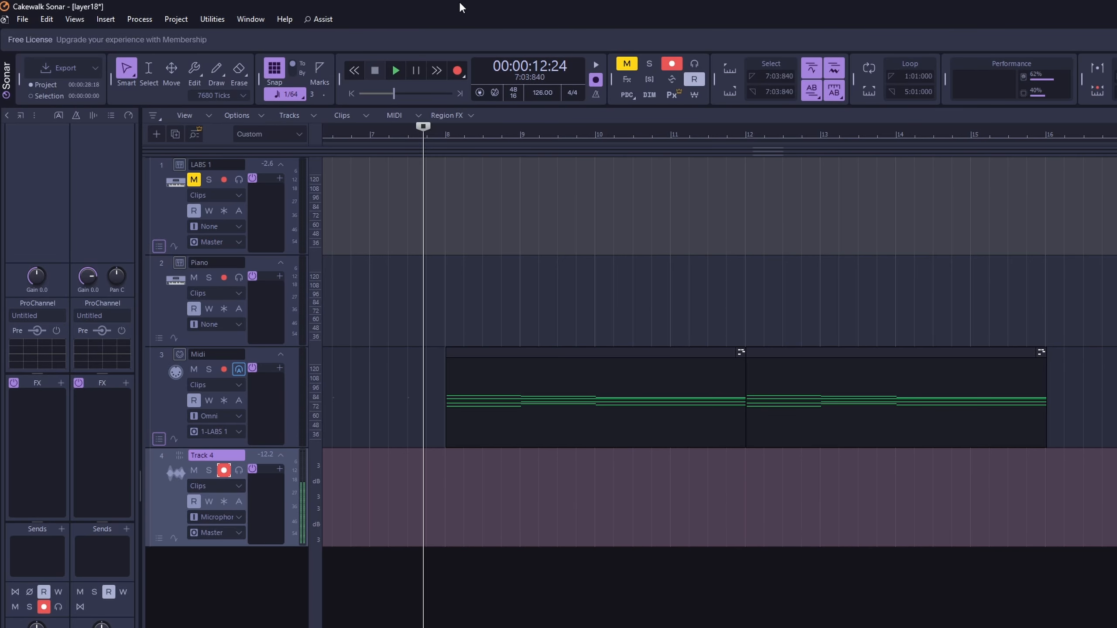
click(458, 72)
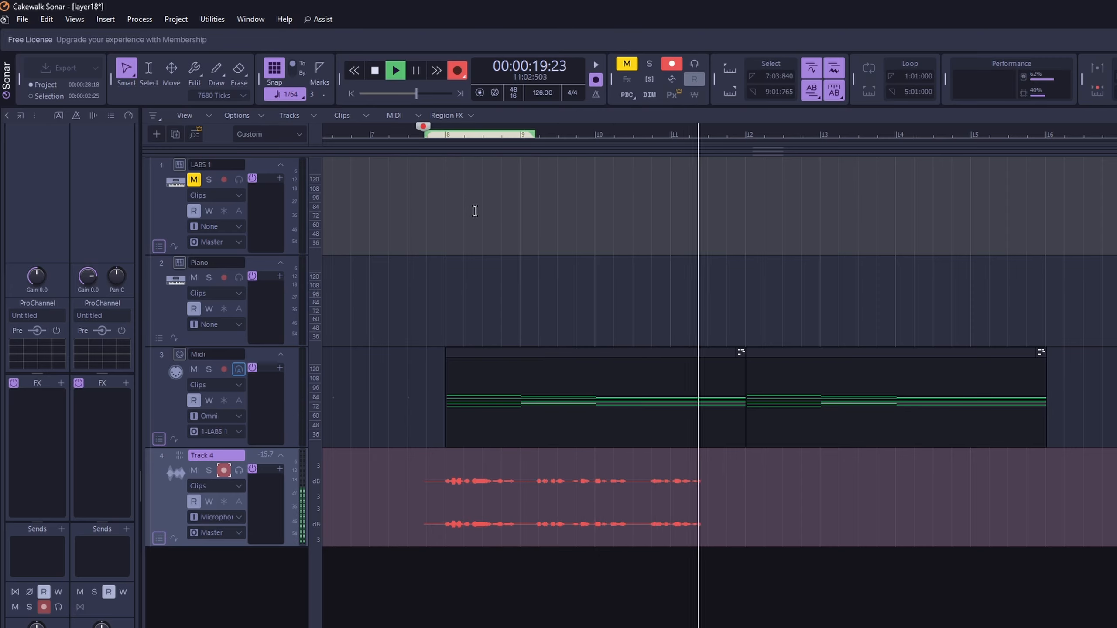
key(space)
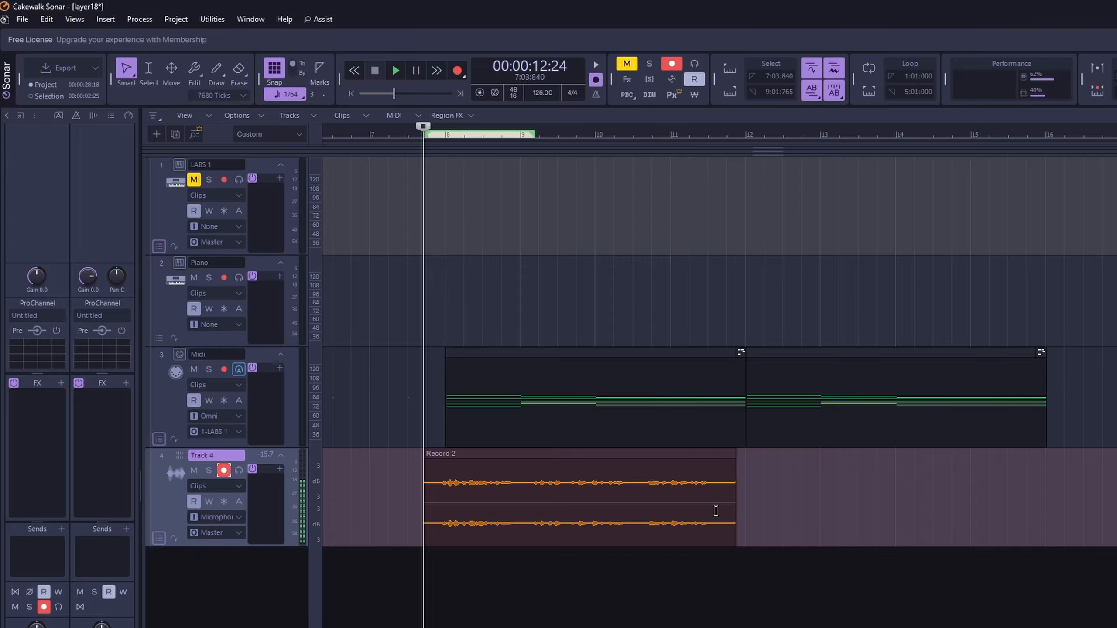
click(223, 471)
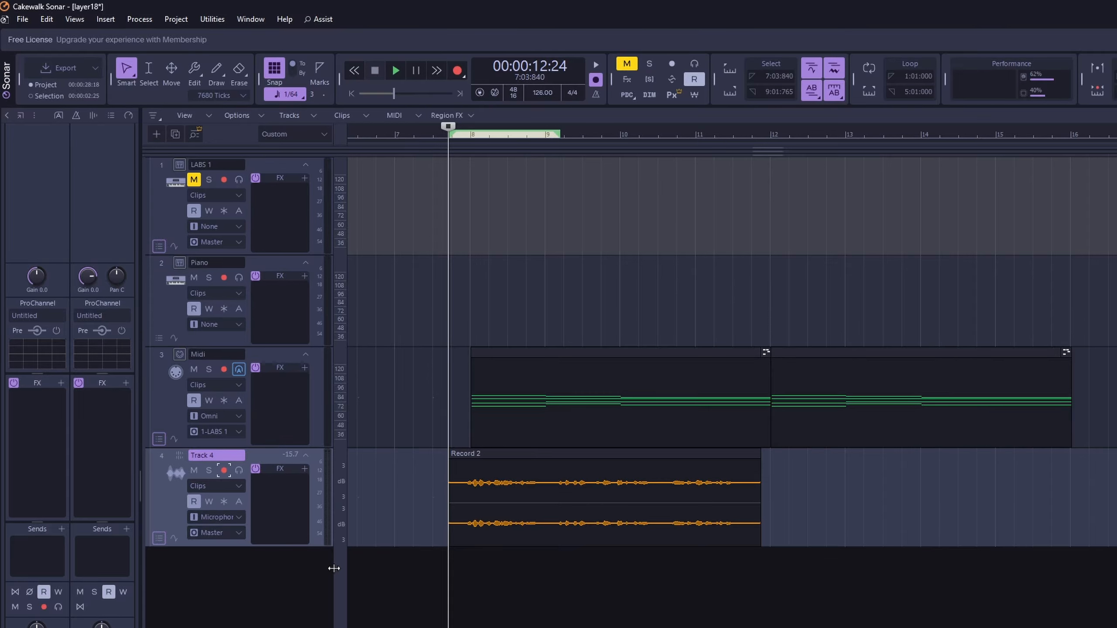
Enlarge the track header area and insert the TAL-Vocoder-2 audio effect on Track 4
mouse_move(333, 568)
mouse_down()
mouse_move(269, 569)
mouse_move(277, 580)
mouse_move(343, 585)
mouse_up()
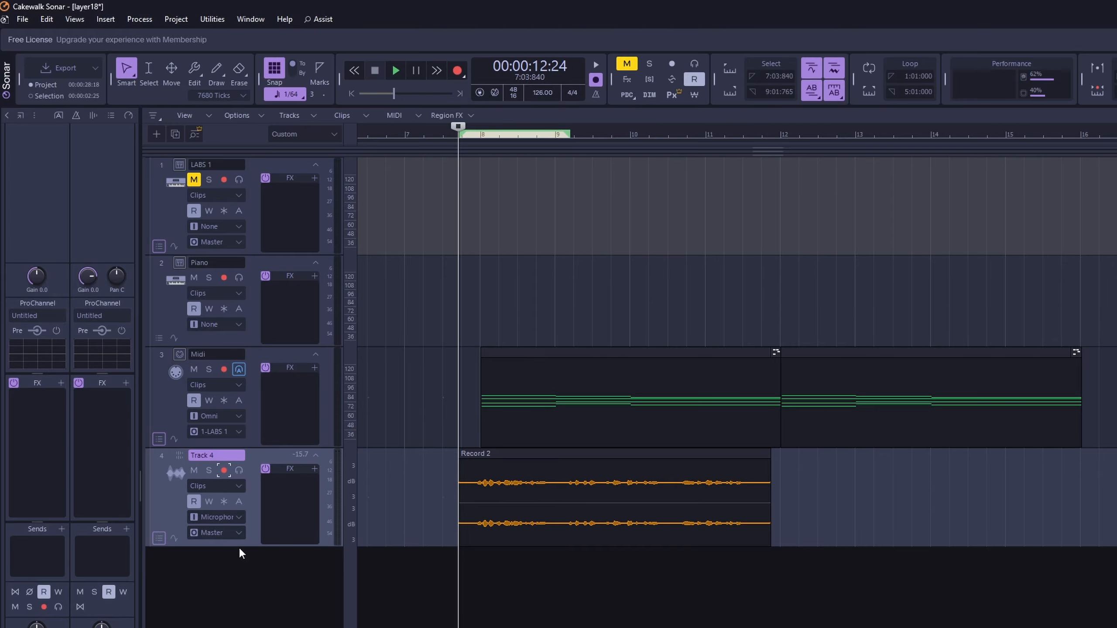
drag(238, 547, 253, 569)
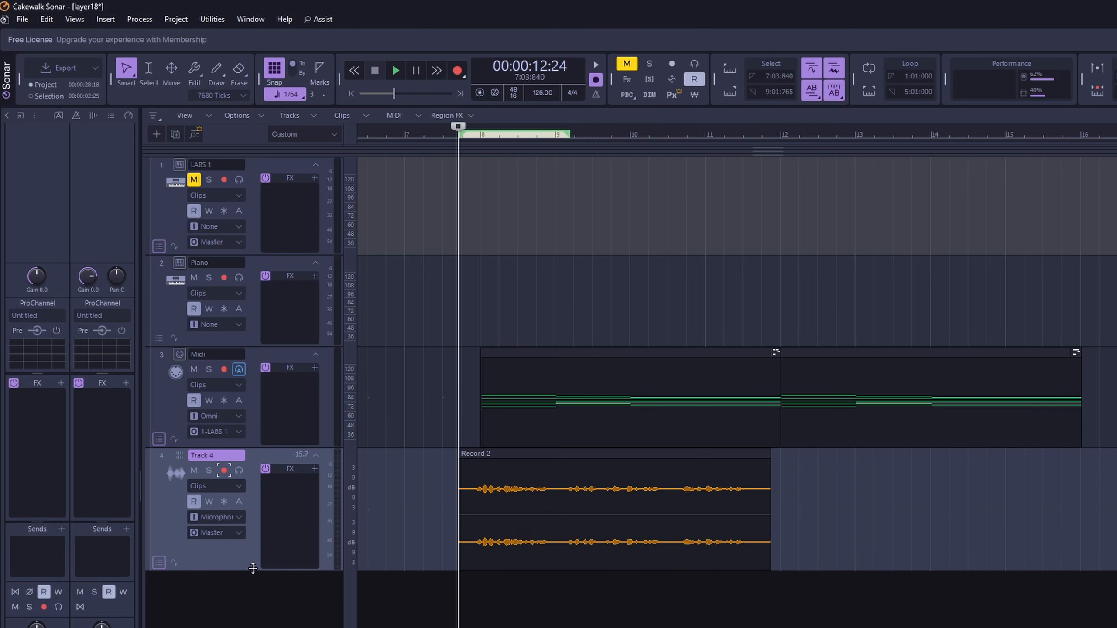
right_click(316, 468)
mouse_move(424, 337)
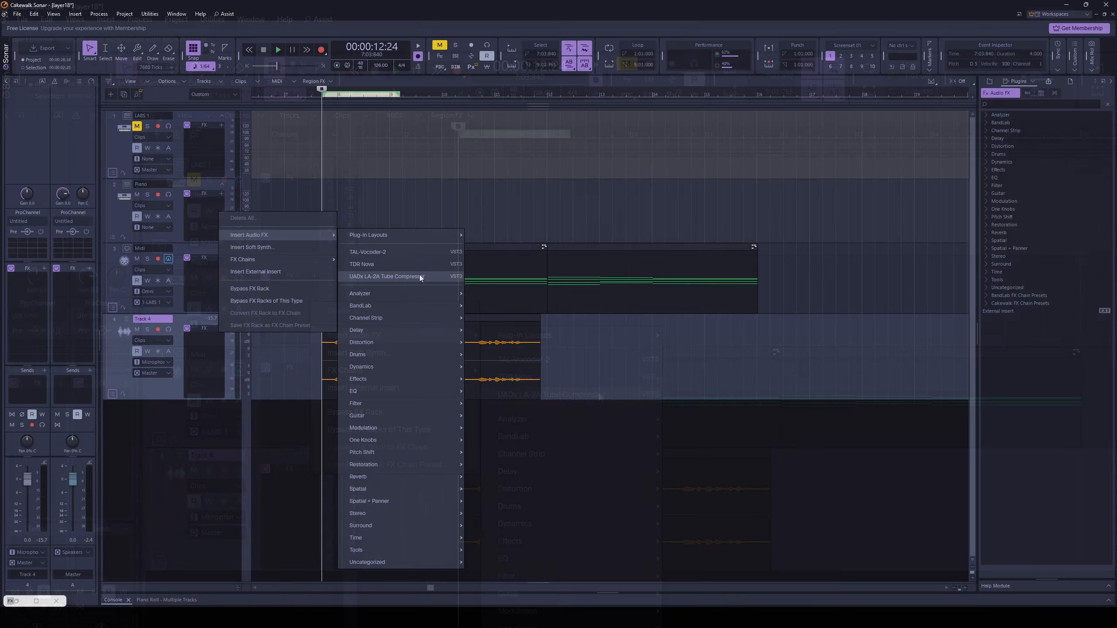
mouse_move(418, 561)
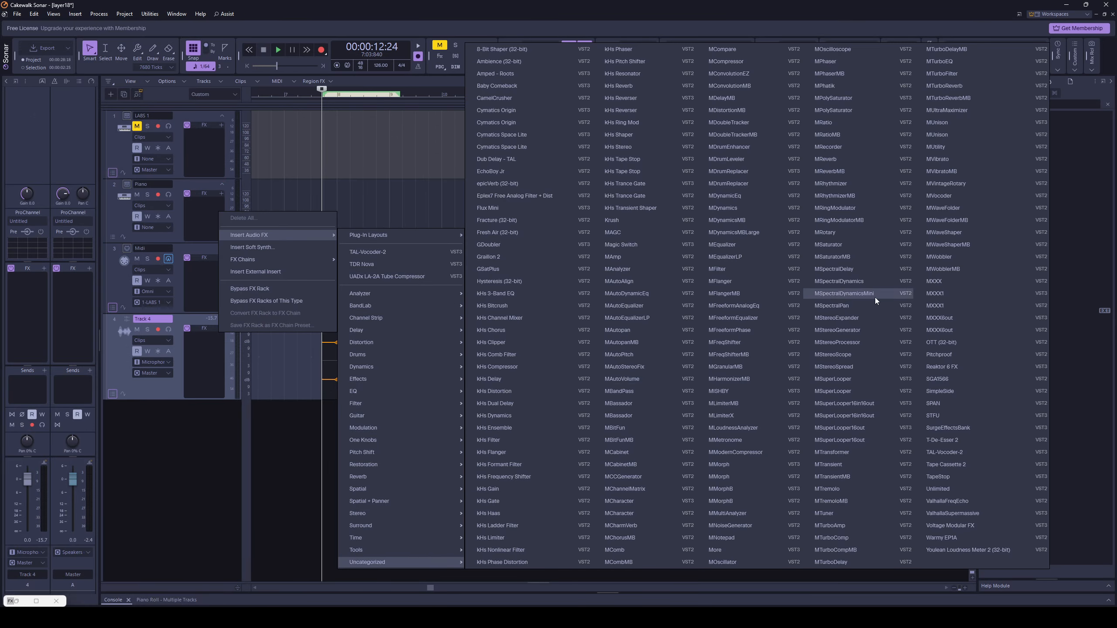
click(959, 452)
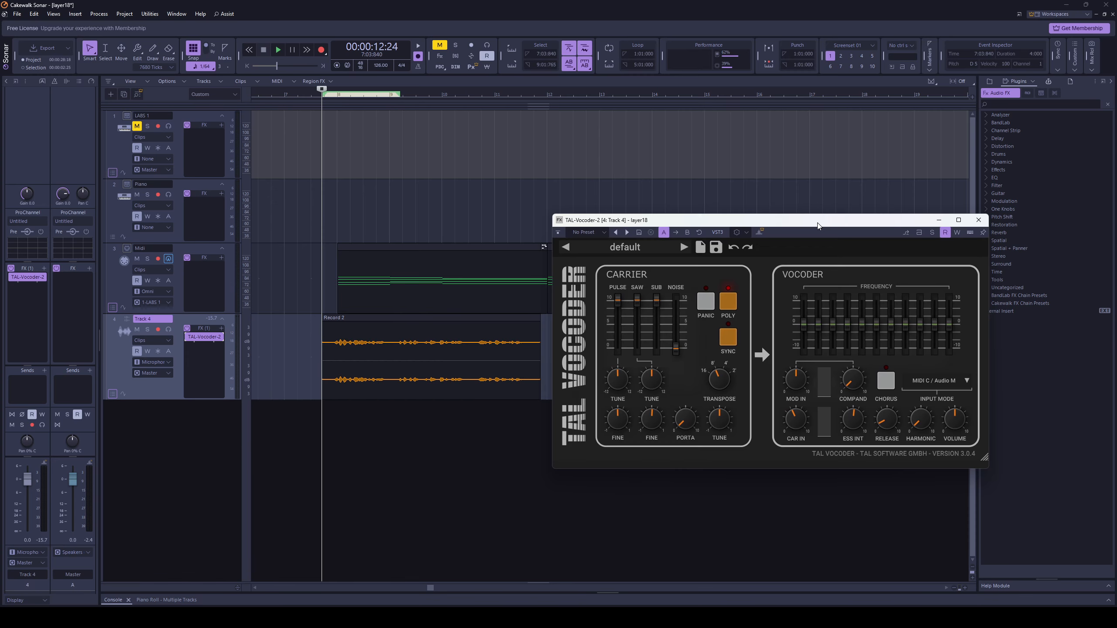
drag(795, 224, 791, 253)
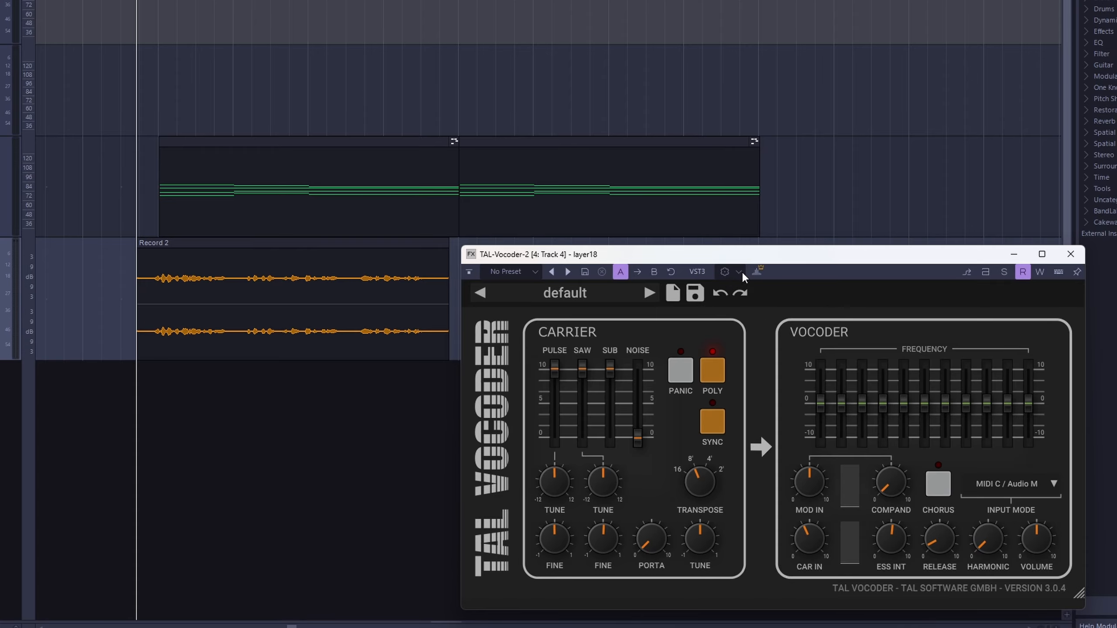
Enable MIDI input for TAL-Vocoder-2, load its Detuned Robot preset and minimize the plug-in window
click(738, 271)
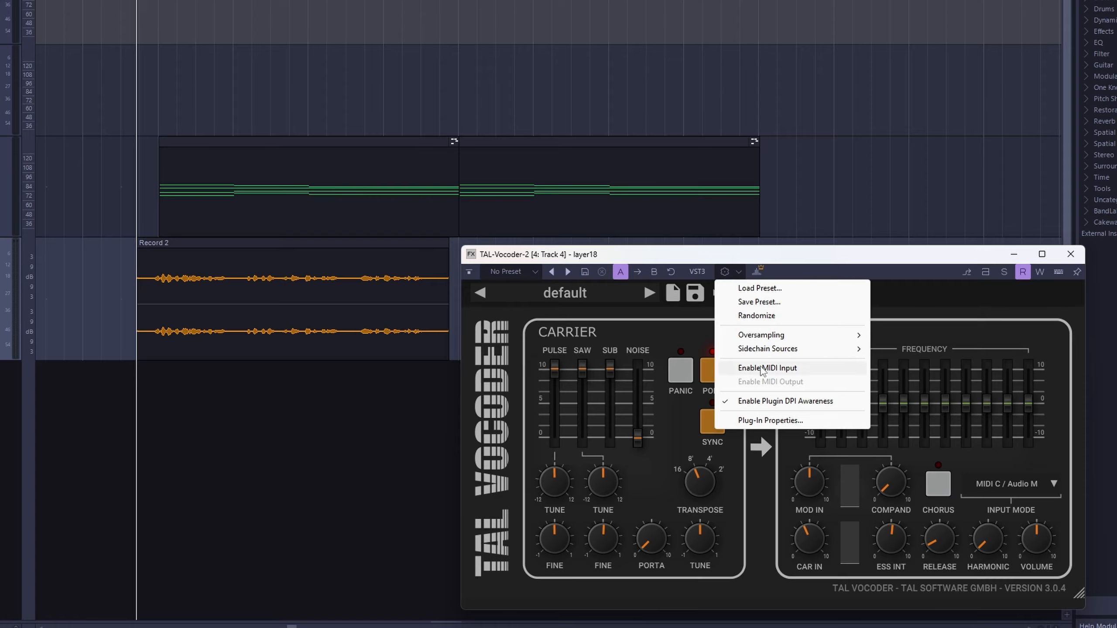
click(764, 370)
click(650, 296)
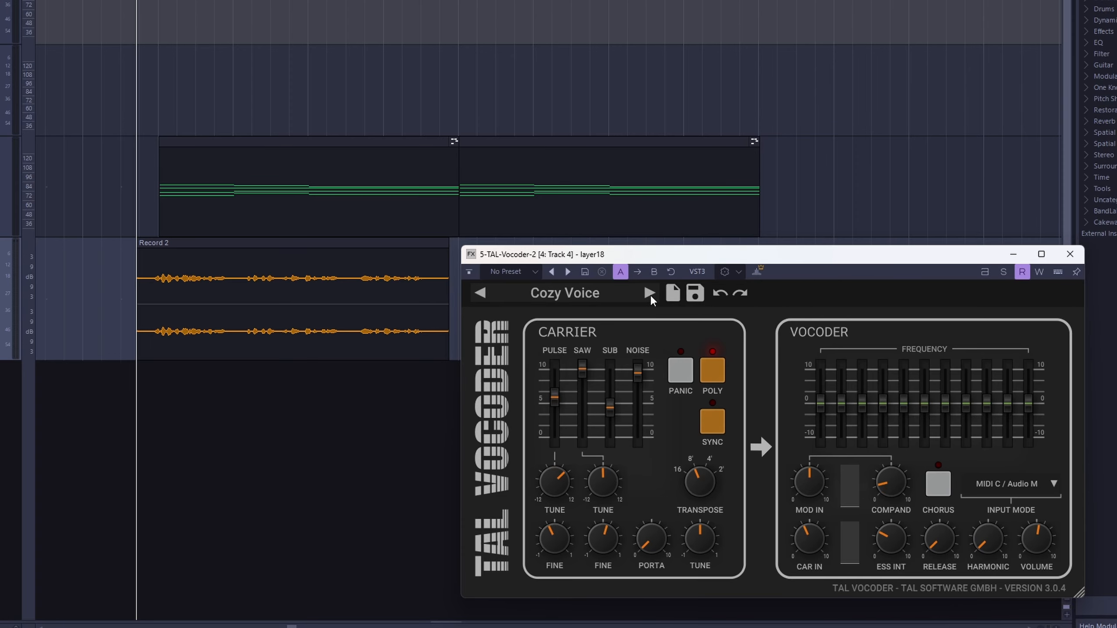
click(650, 296)
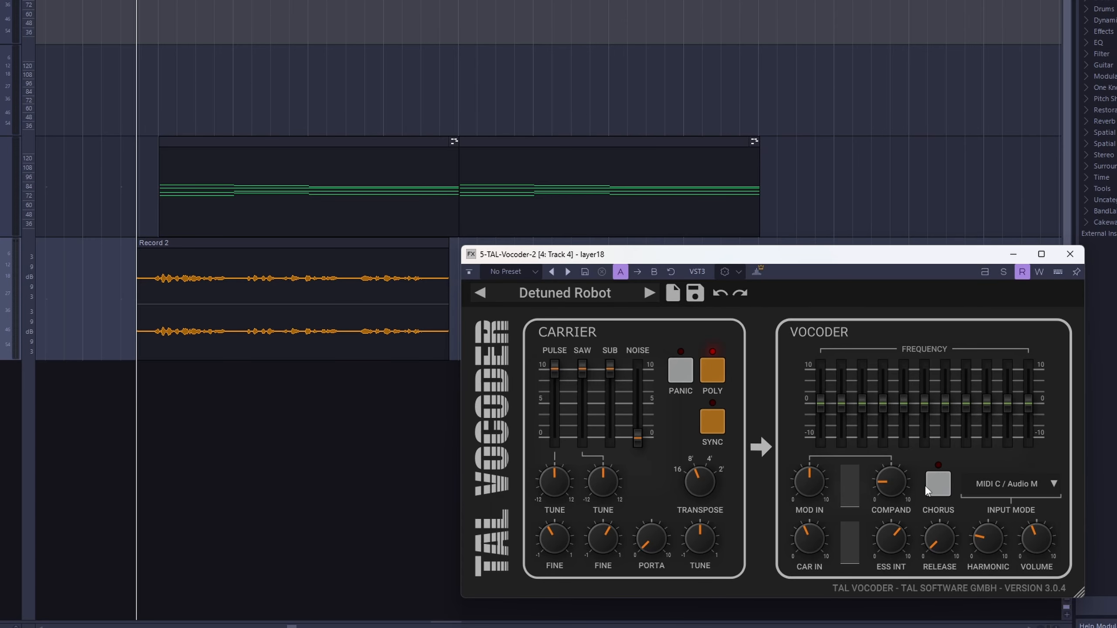
click(1013, 255)
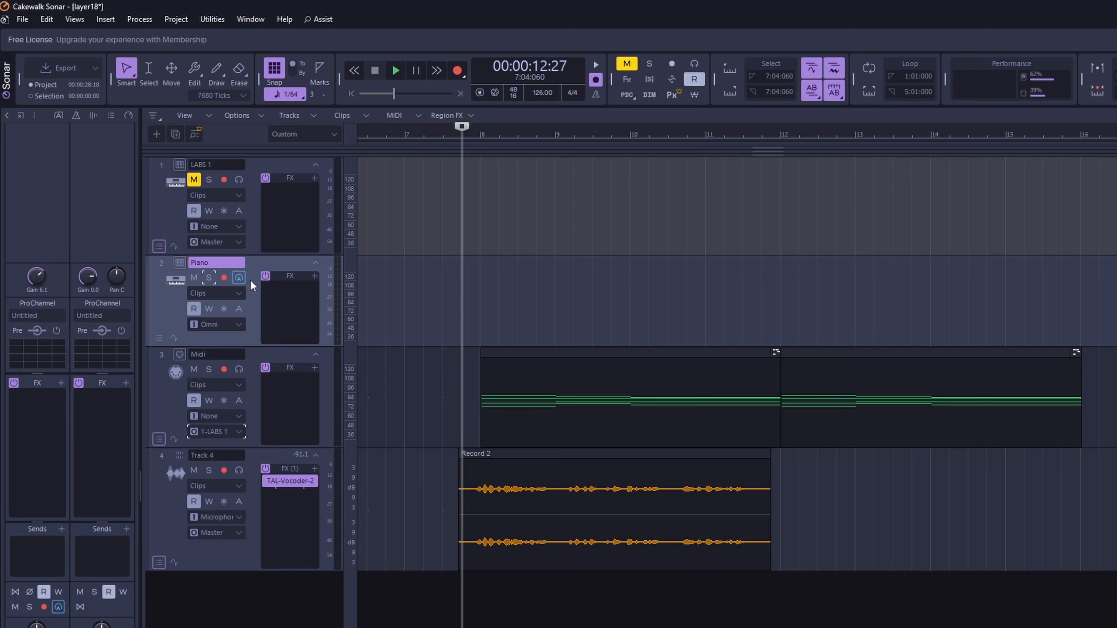
Play the Midi track soloed through its LABS 1 output, and turn its solo off
click(209, 369)
key(space)
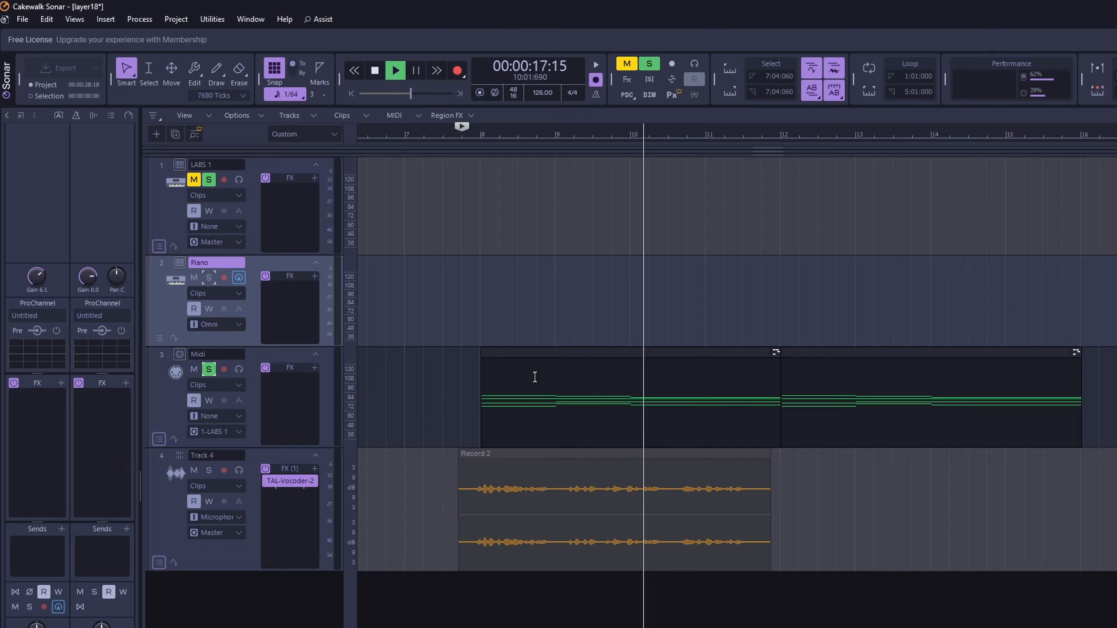
key(space)
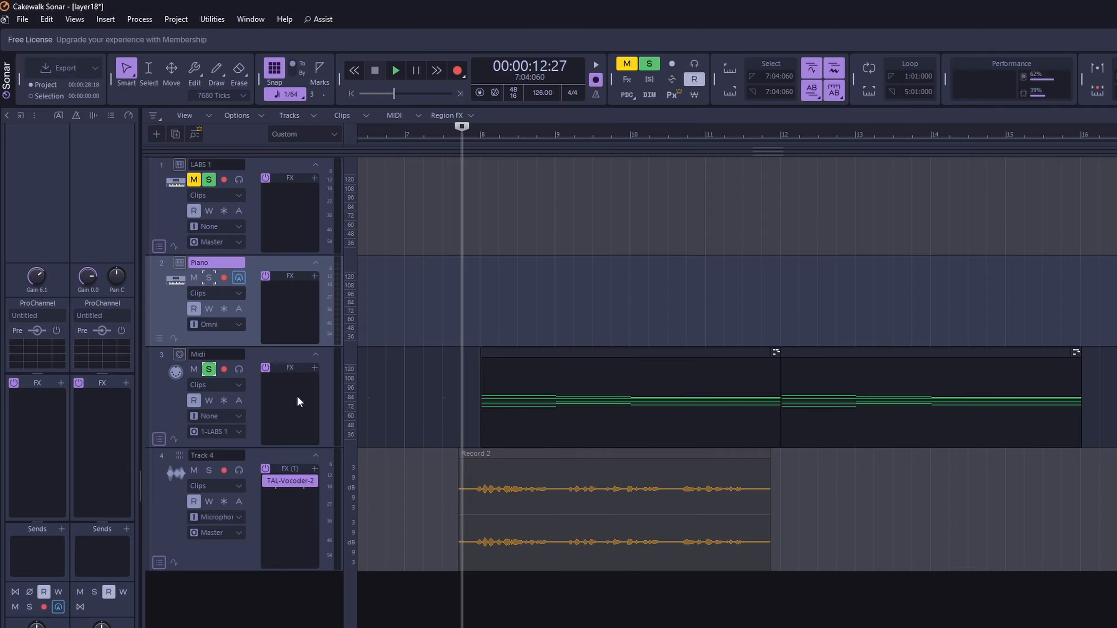
click(209, 370)
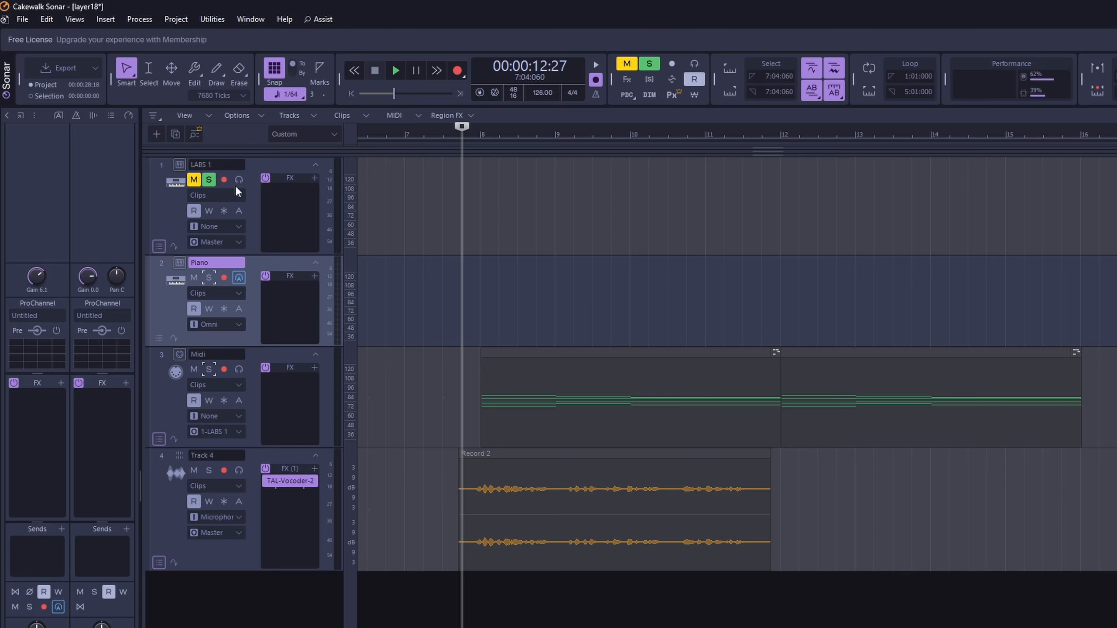
Route the Midi track's output to 4-LABS 2 and play it soloed together with the Piano track
click(232, 431)
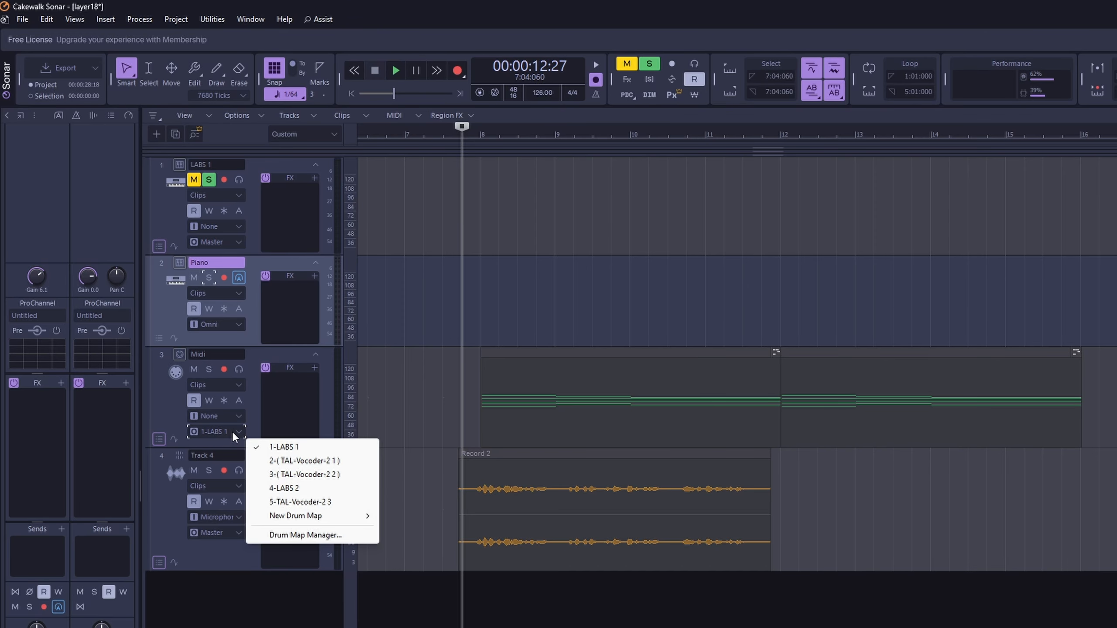
click(283, 487)
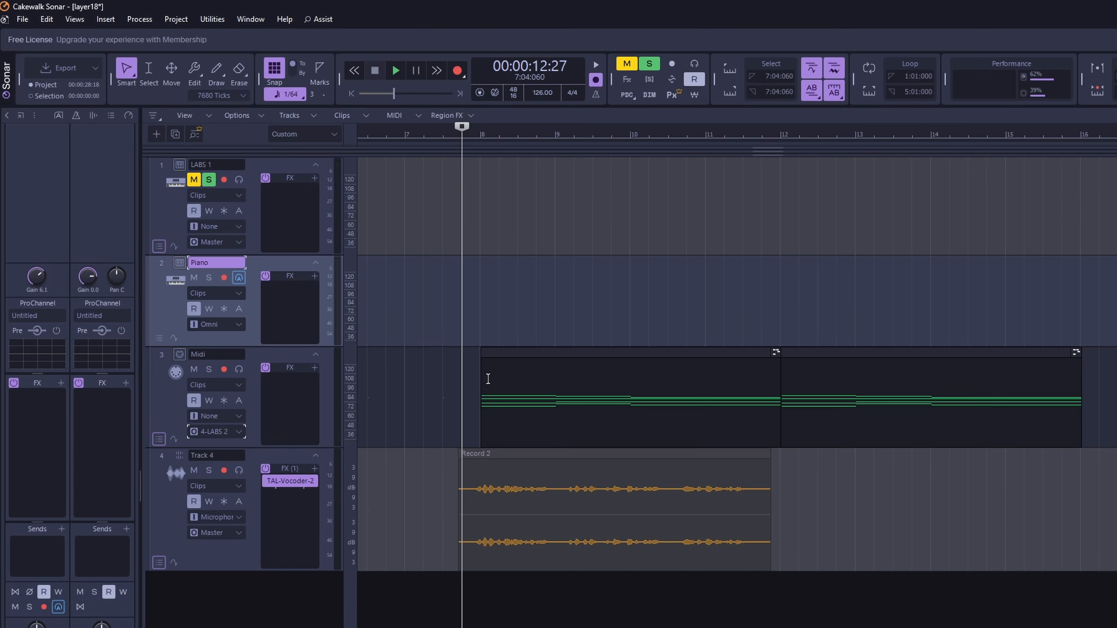
click(209, 369)
key(space)
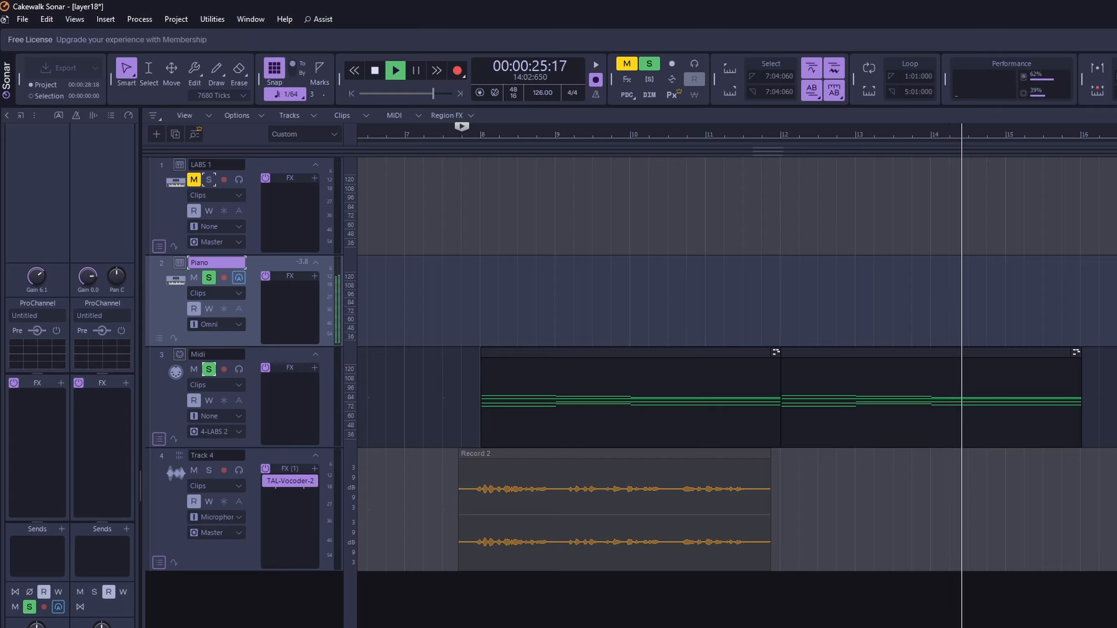
Stop playback and turn off solo on the Midi and Piano tracks
key(space)
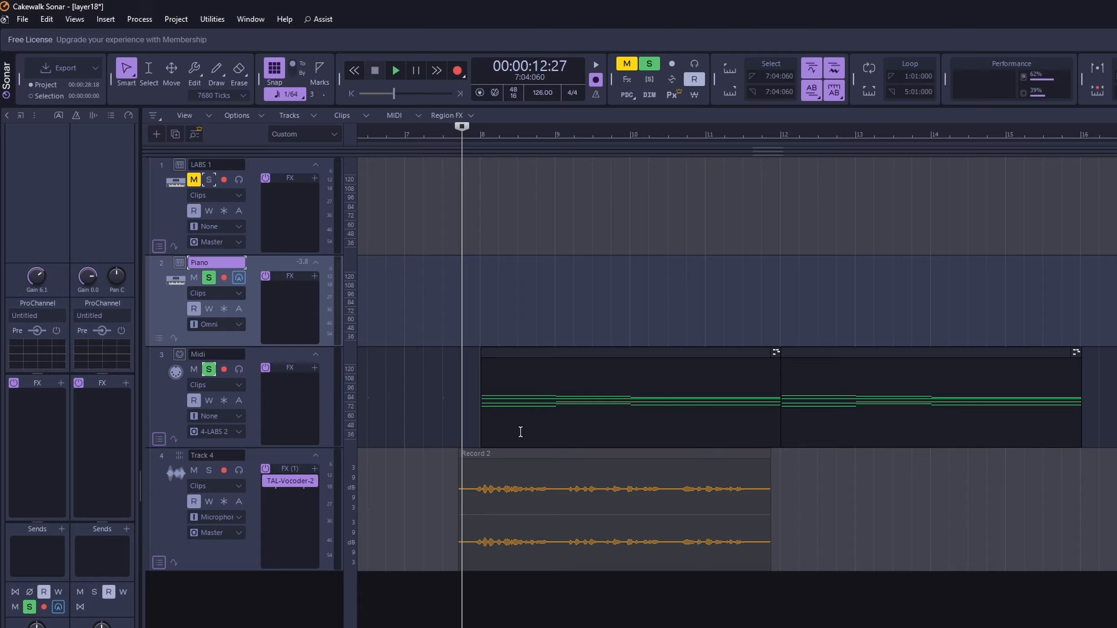
click(211, 372)
click(212, 277)
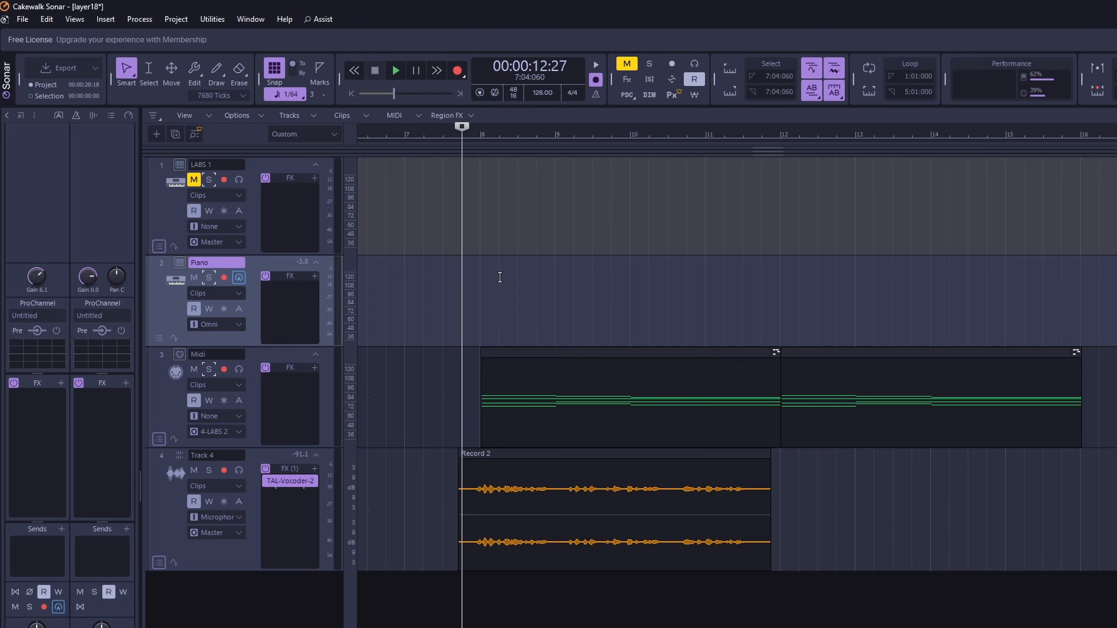
Route the Midi track's output to 5-TAL-Vocoder-2 3 and play the project to hear the vocoded voice
click(215, 354)
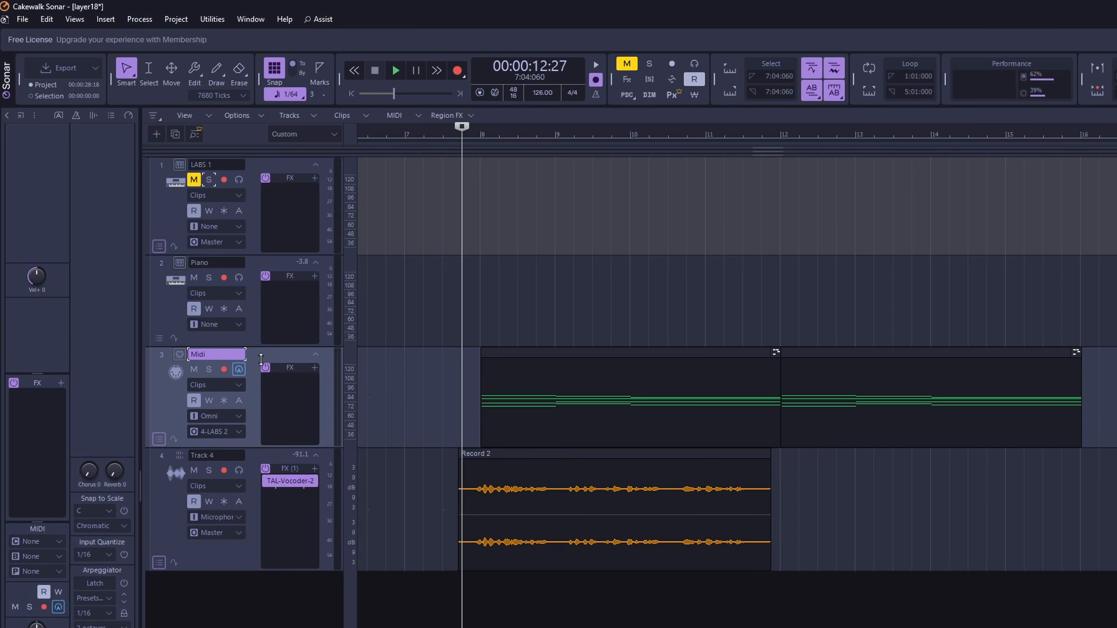
click(226, 430)
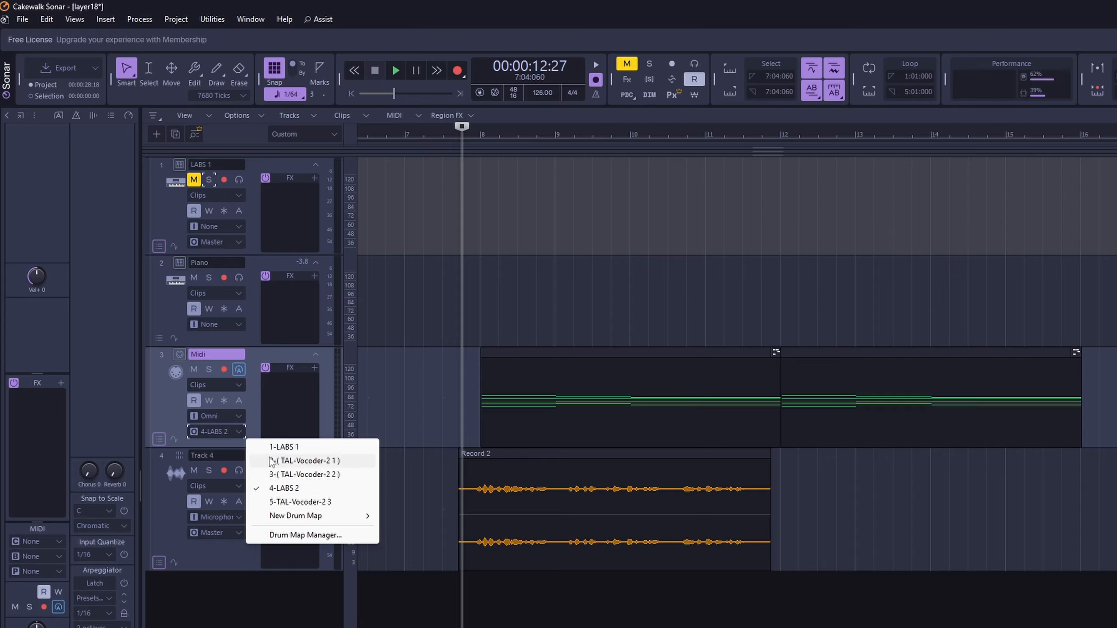
click(322, 506)
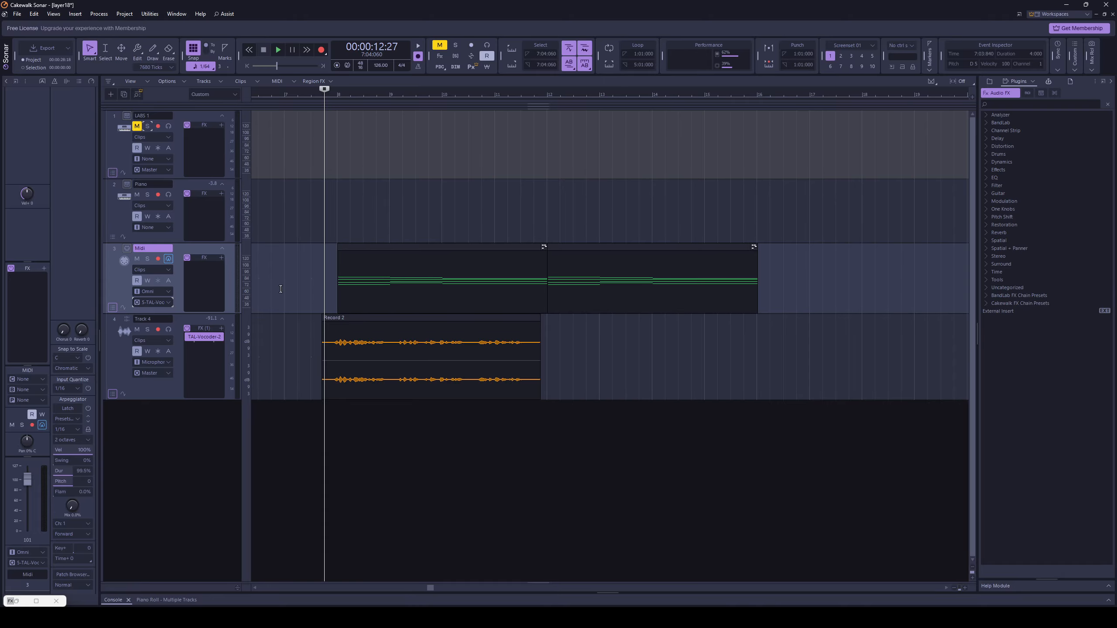
key(space)
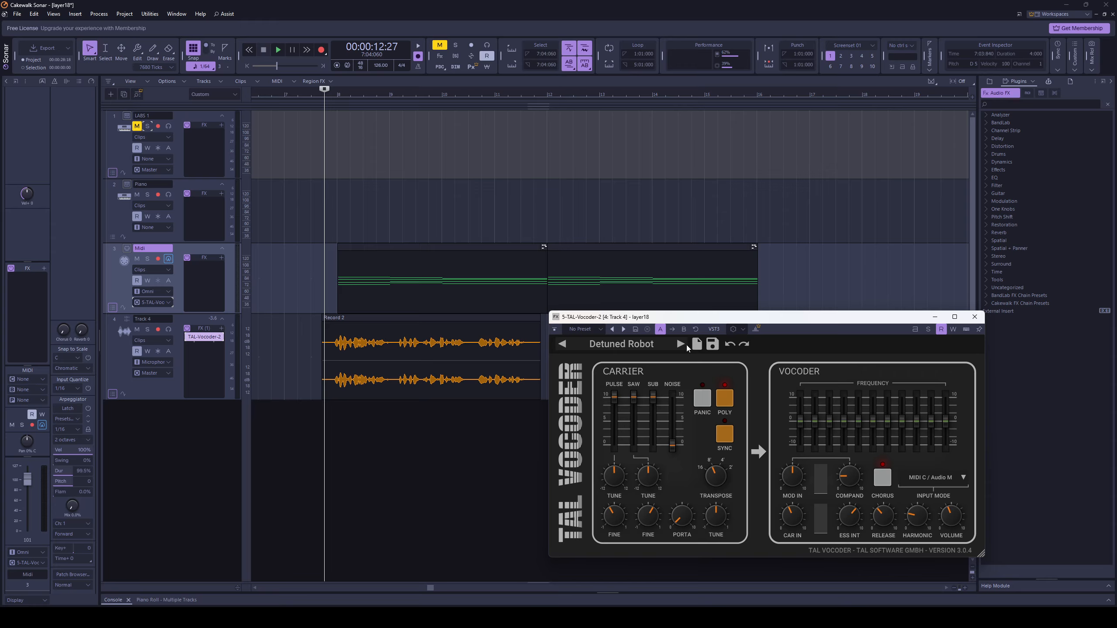
Audition TAL-Vocoder-2 with its Flying Voice preset during playback, and minimize the plug-in window after stopping
key(space)
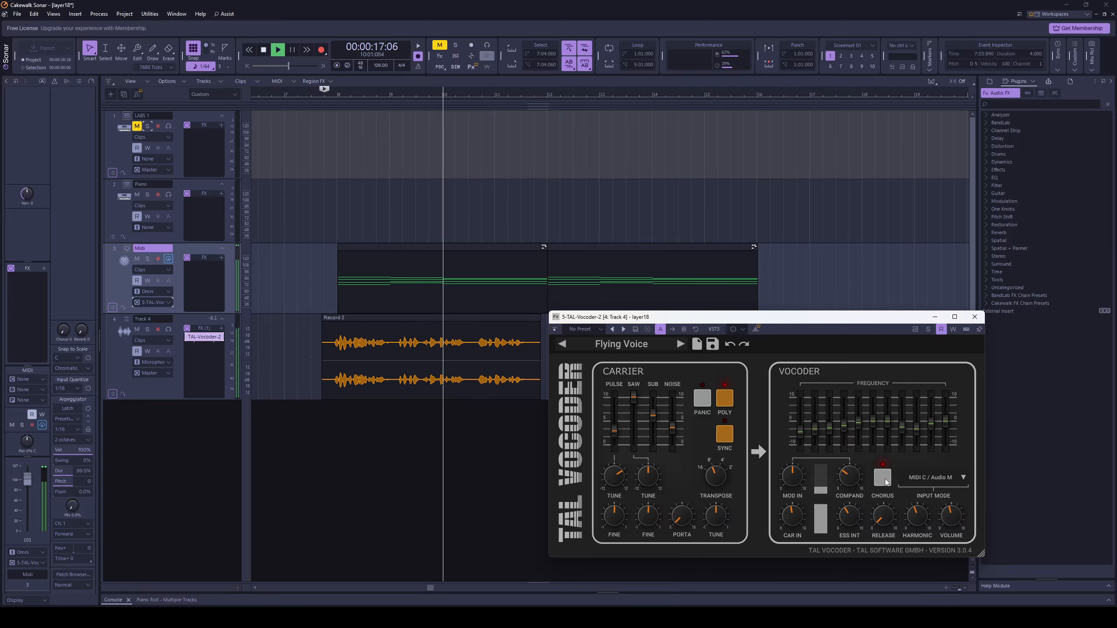
drag(820, 325, 804, 283)
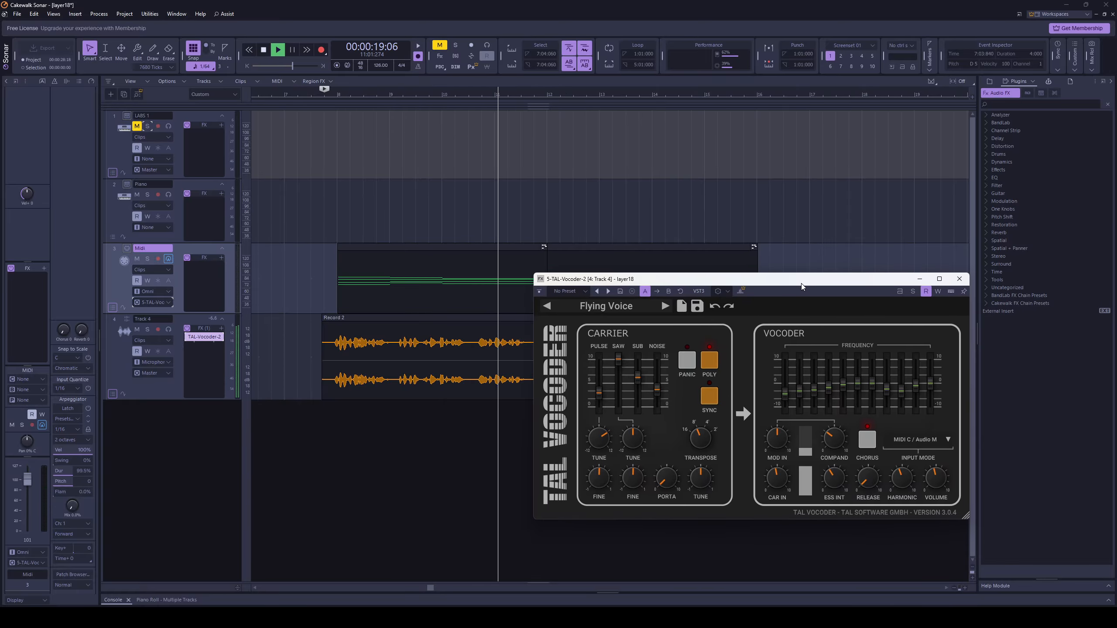
key(space)
click(919, 275)
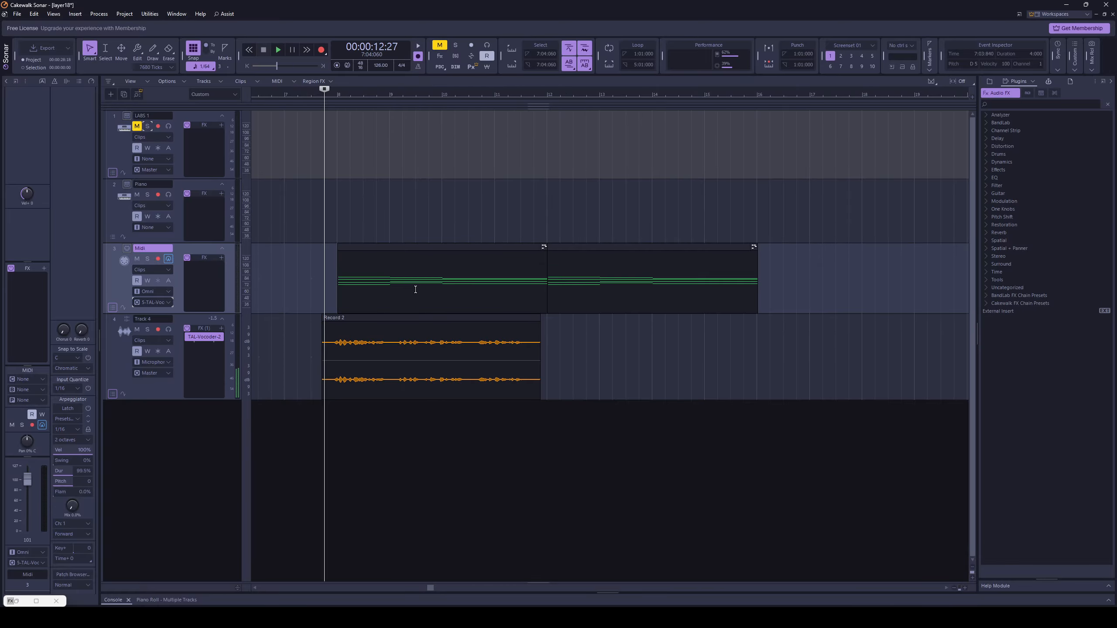